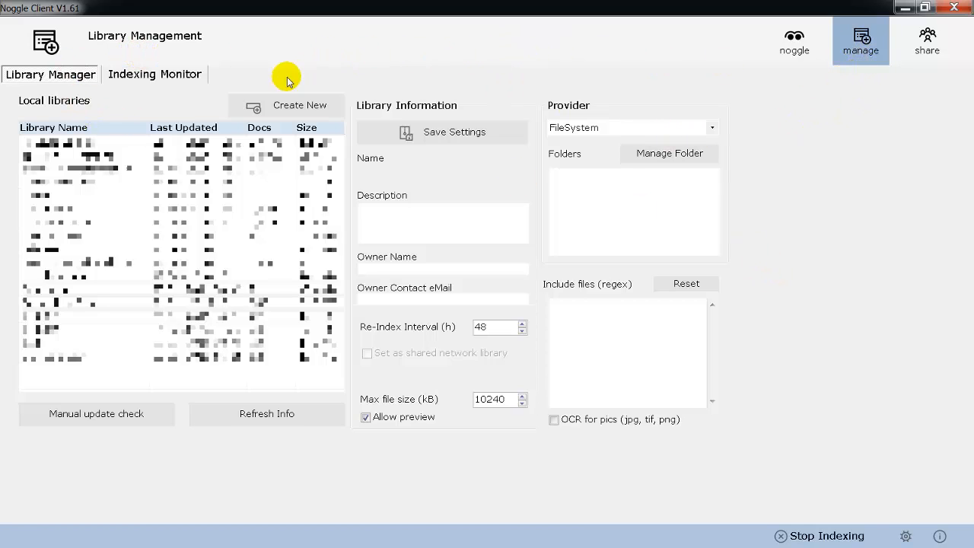
Step: Create a new library and set its provider to DropboxBusiness
click(280, 108)
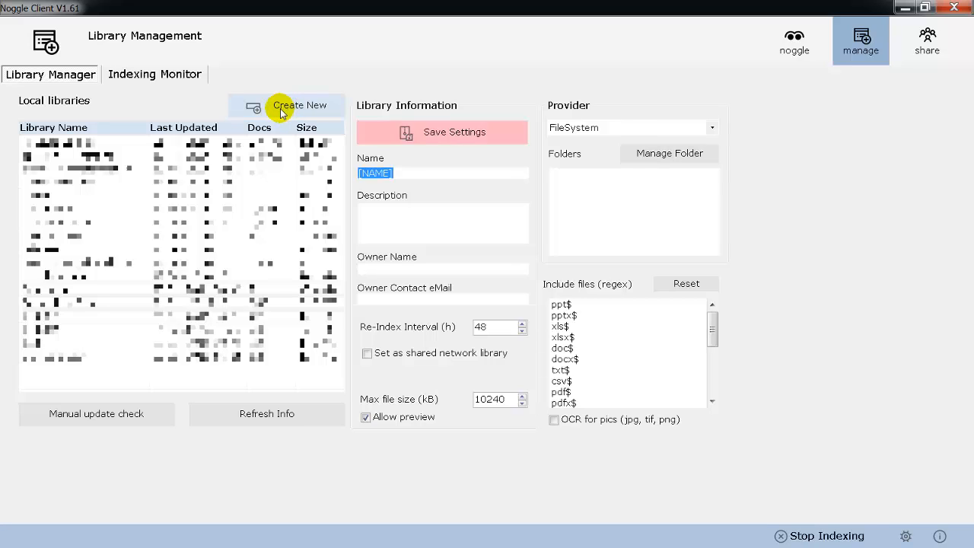
click(709, 129)
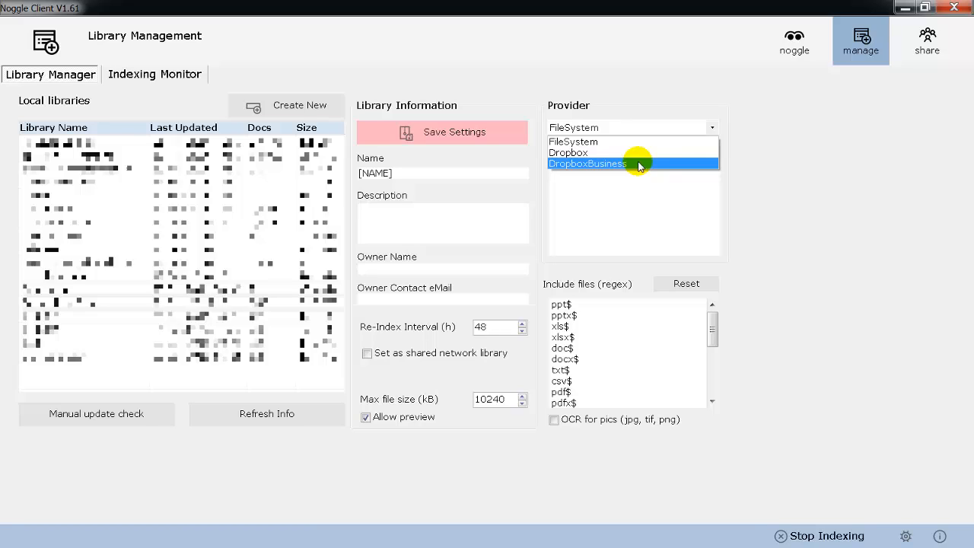
click(639, 165)
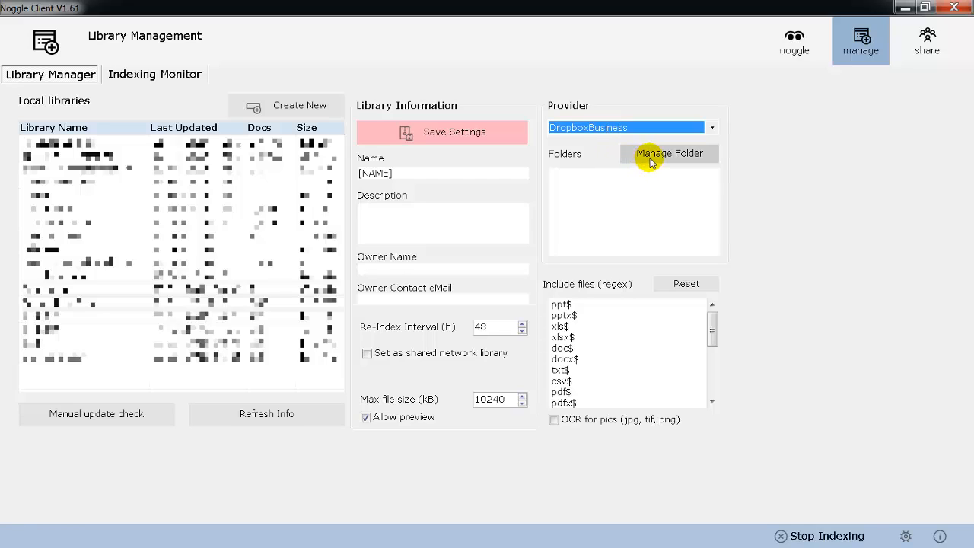
Step: Try to open the folder manager for the new DropboxBusiness library
click(649, 162)
drag(561, 232, 547, 108)
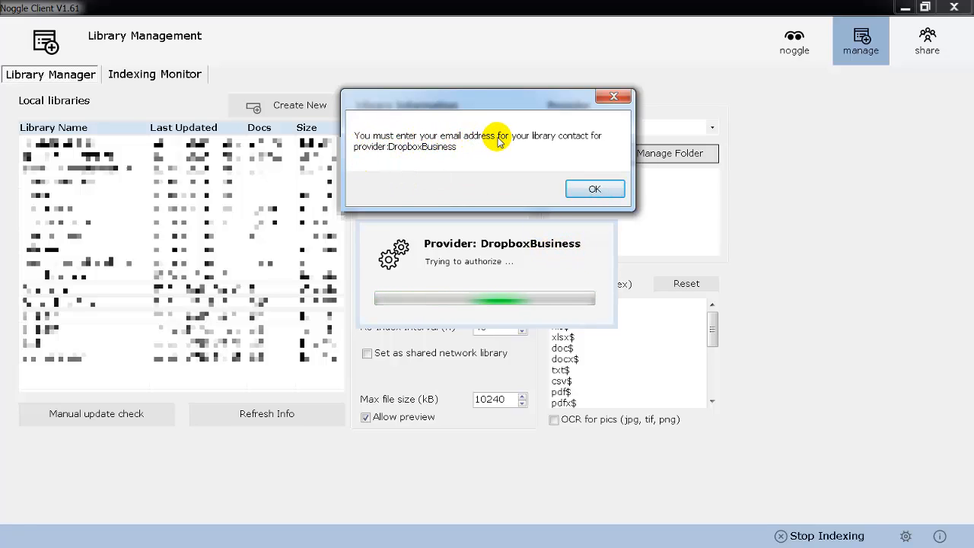
click(582, 187)
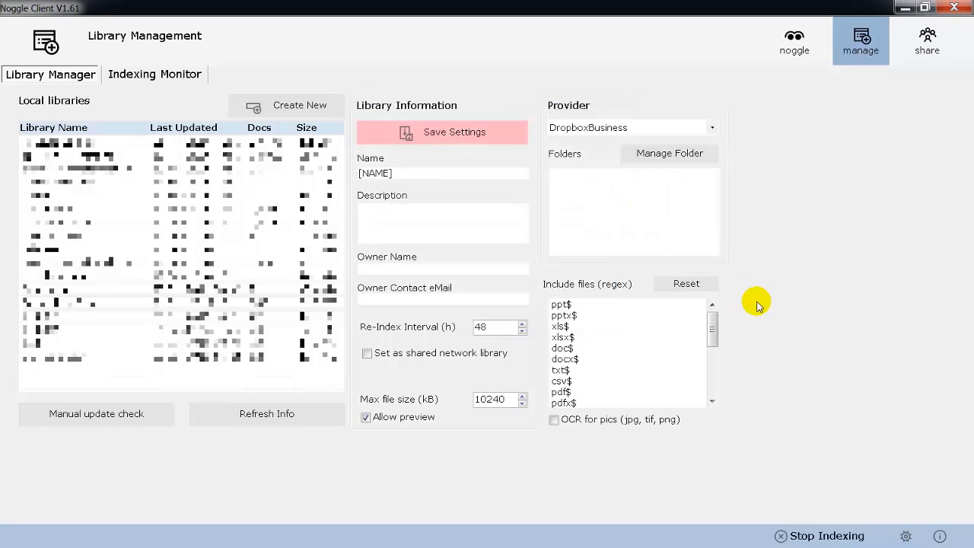
Step: Enter the account e-mail address in the Noggle Account settings and return to library management
click(906, 536)
click(163, 78)
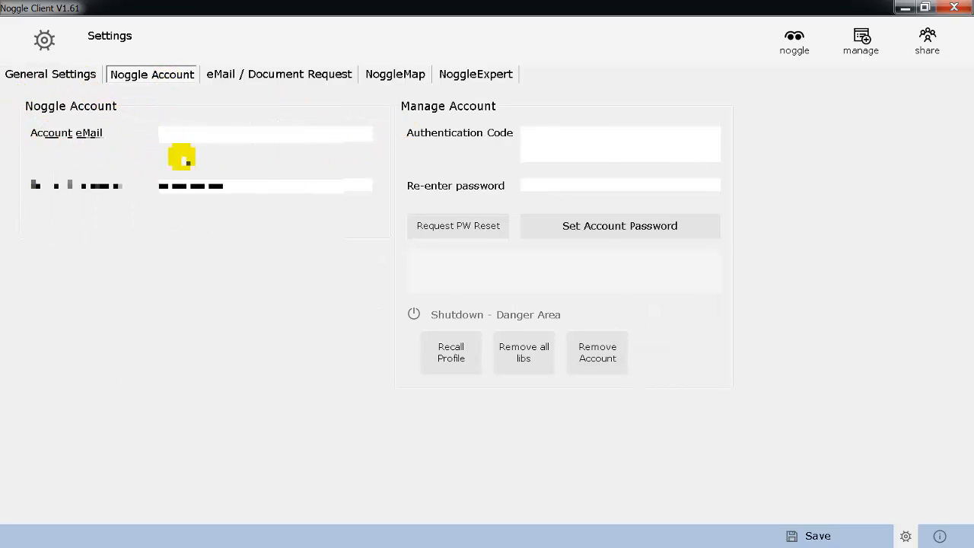
click(207, 135)
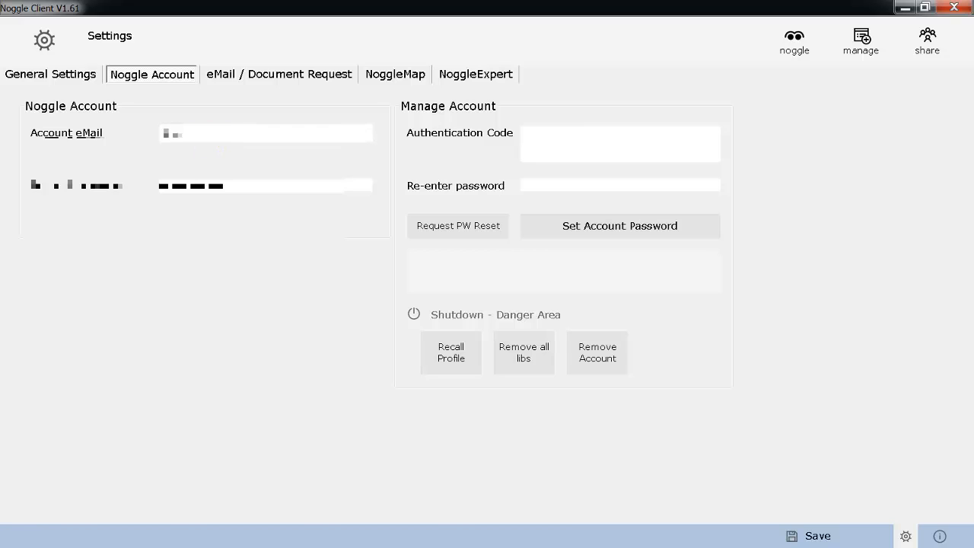
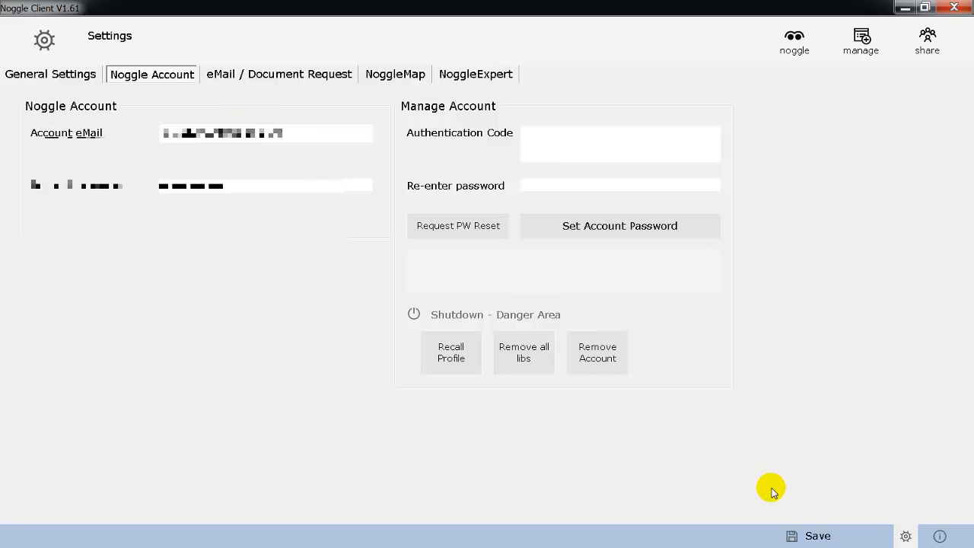
click(861, 41)
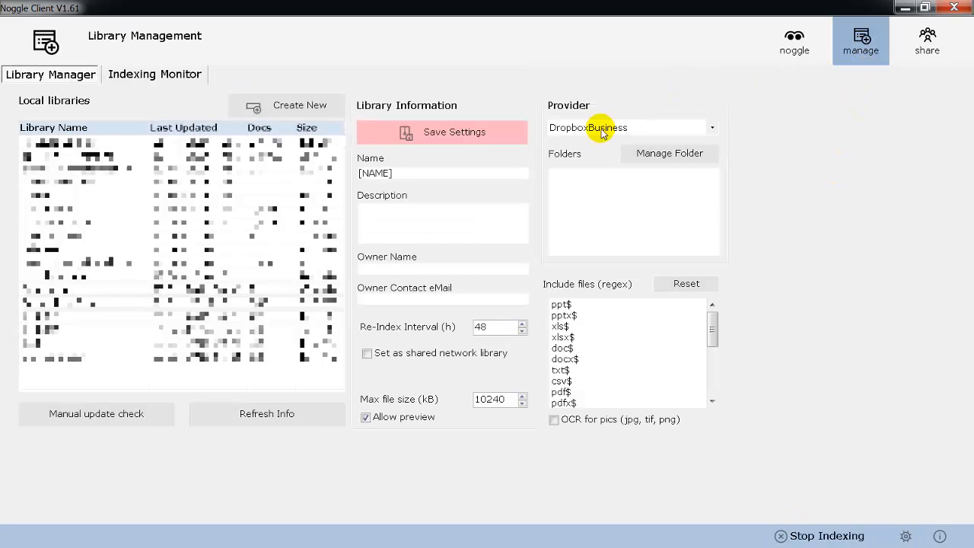
Step: Try to authorize Noggle by signing in to Dropbox with the account e-mail and password, then cancel the authorization
click(680, 164)
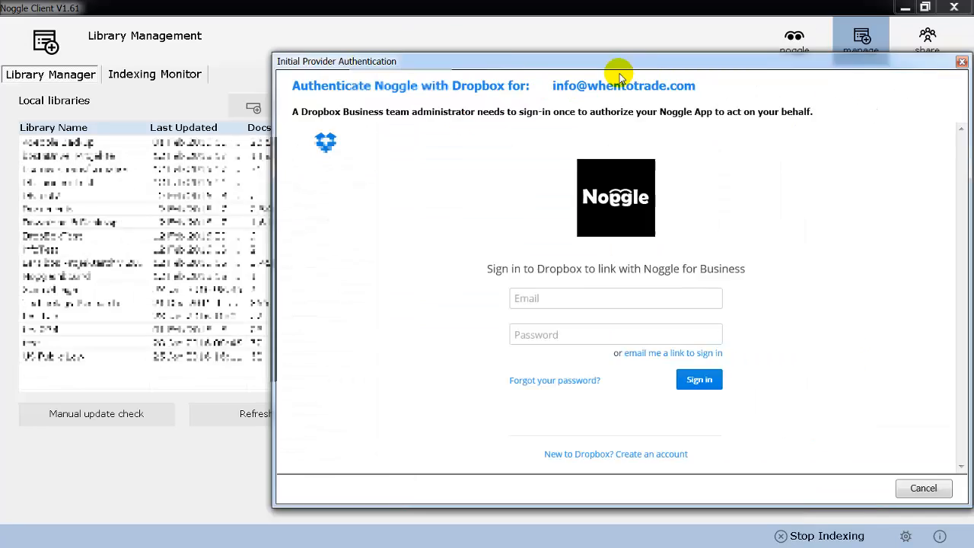
drag(620, 73, 484, 58)
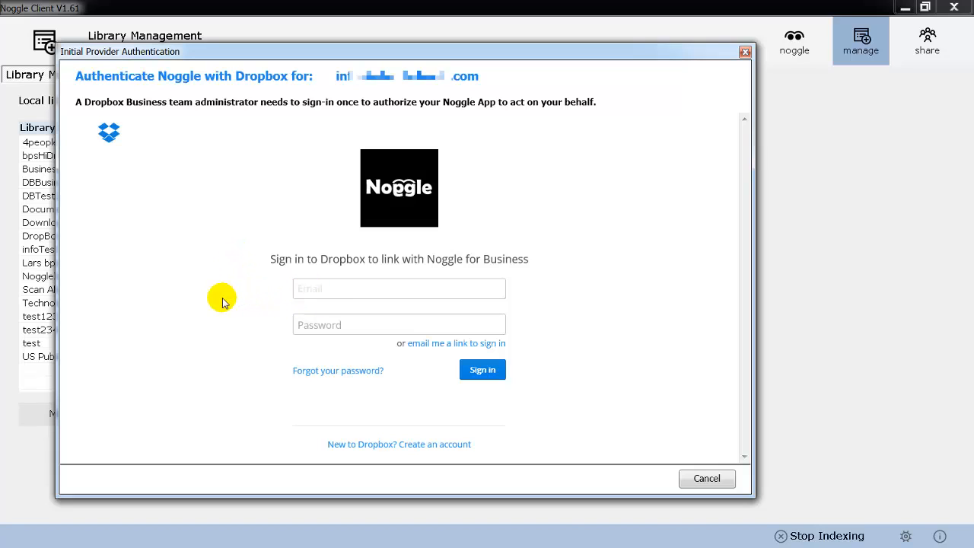
text(info)
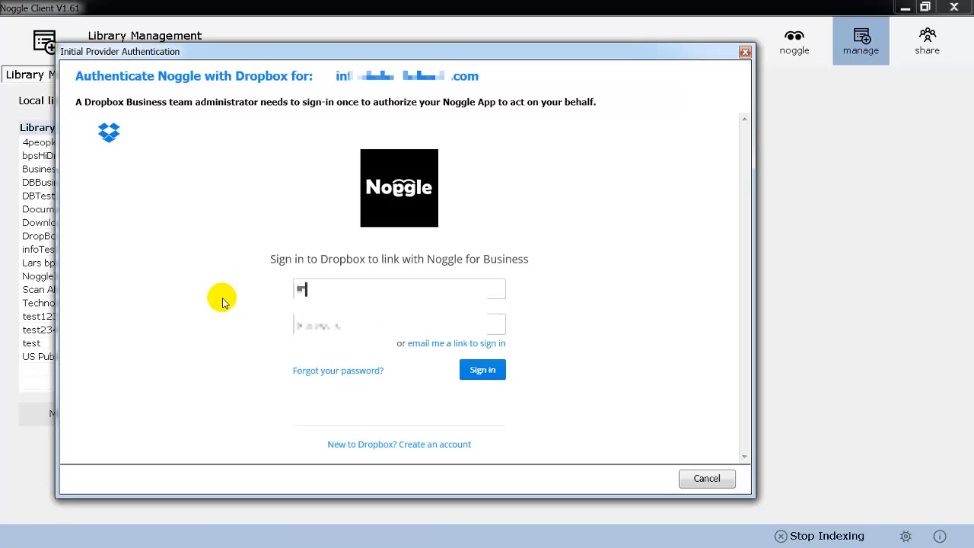
text(*****)
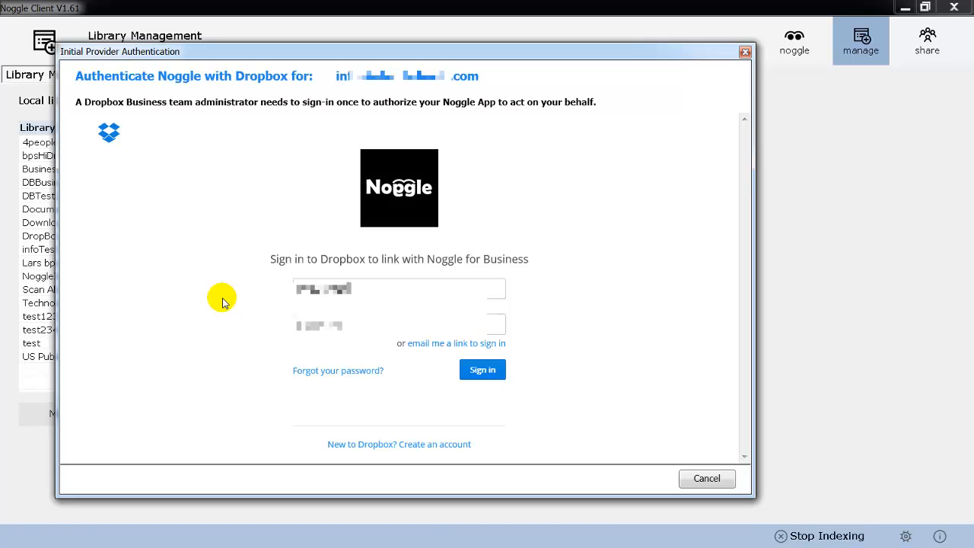
text(******)
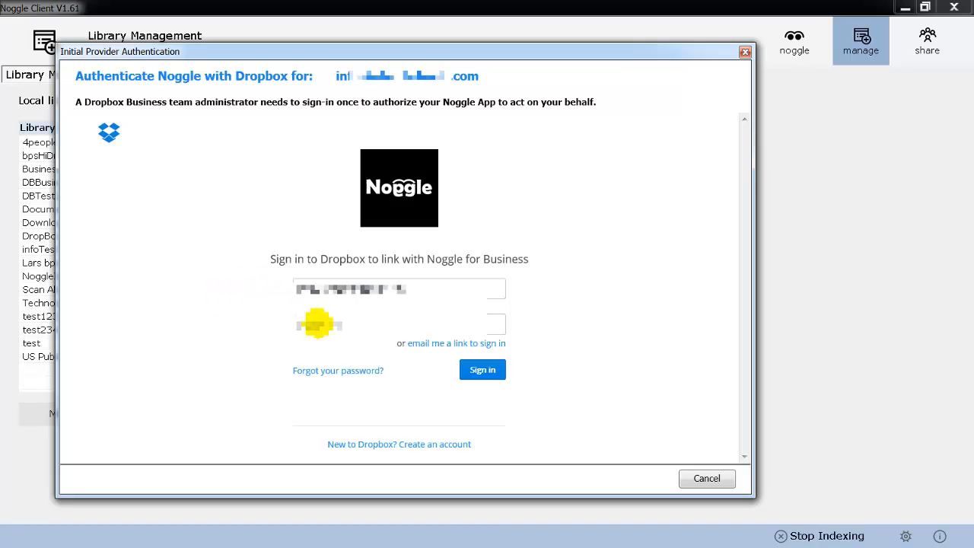
click(319, 322)
text(***)
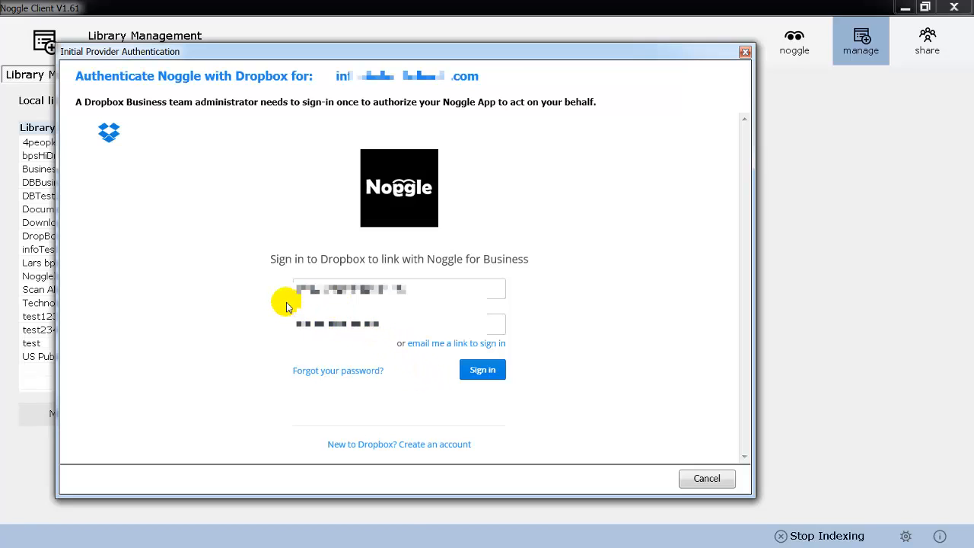
click(482, 374)
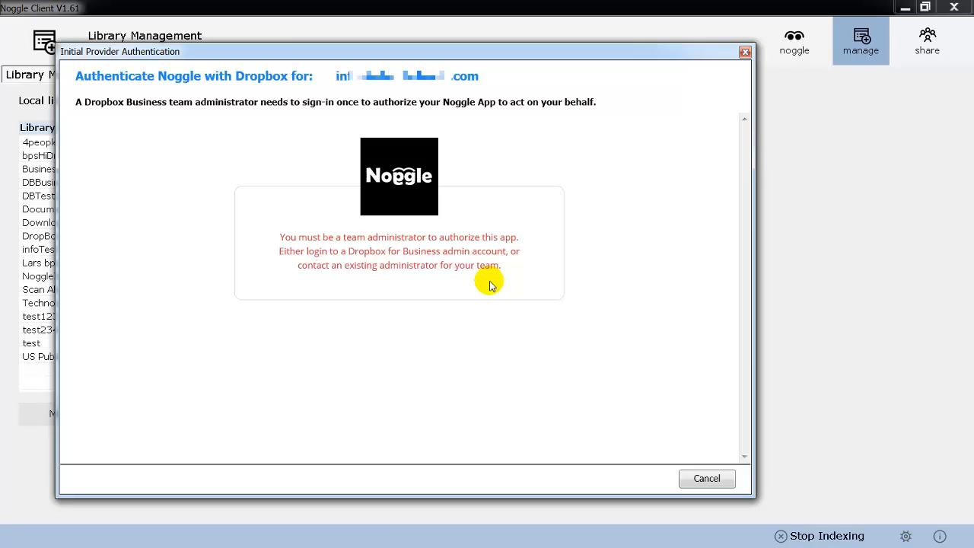
click(712, 479)
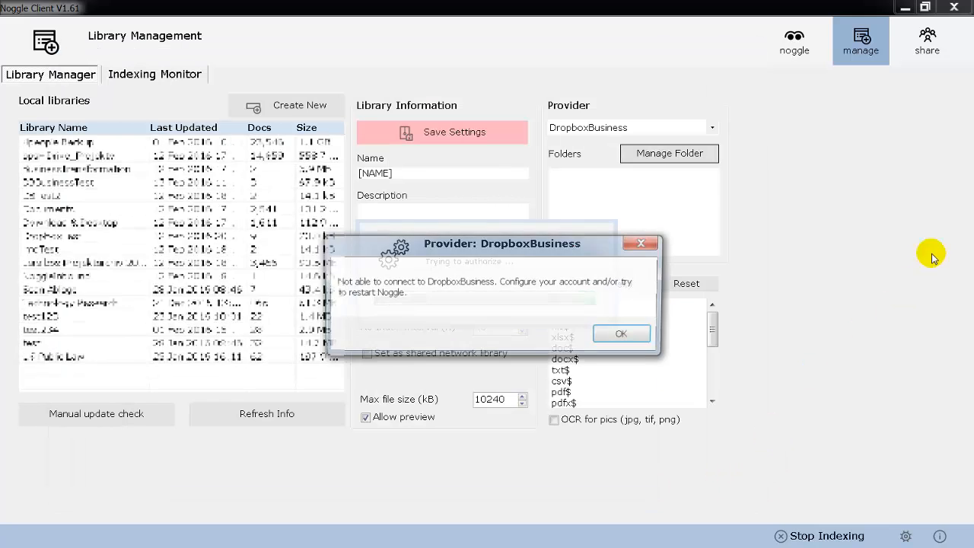
click(629, 335)
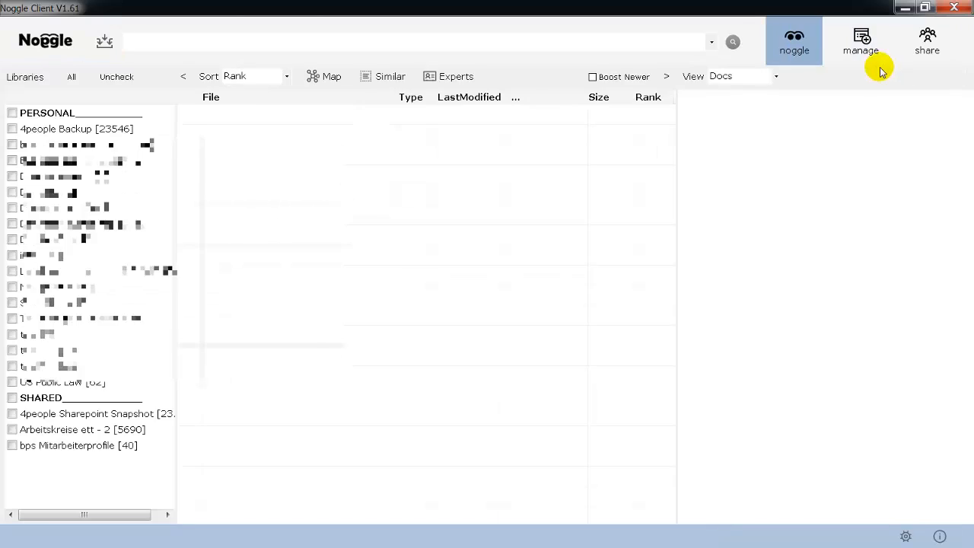
Step: Create a new library and set its provider to DropboxBusiness
click(865, 39)
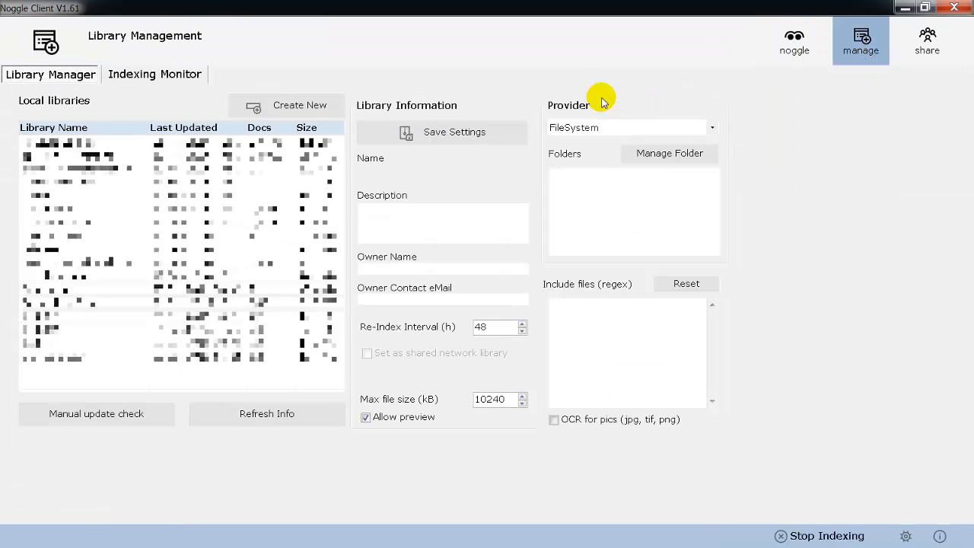
click(299, 106)
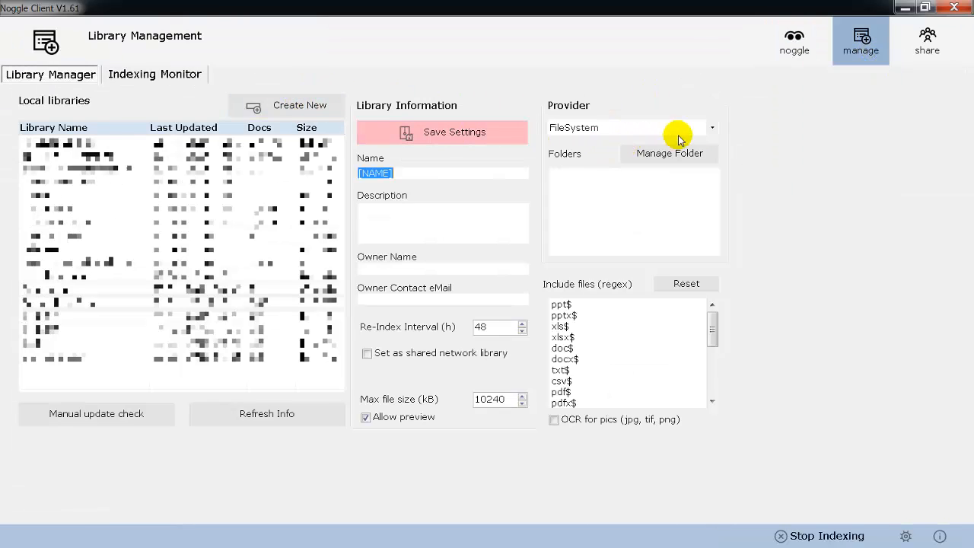
click(707, 130)
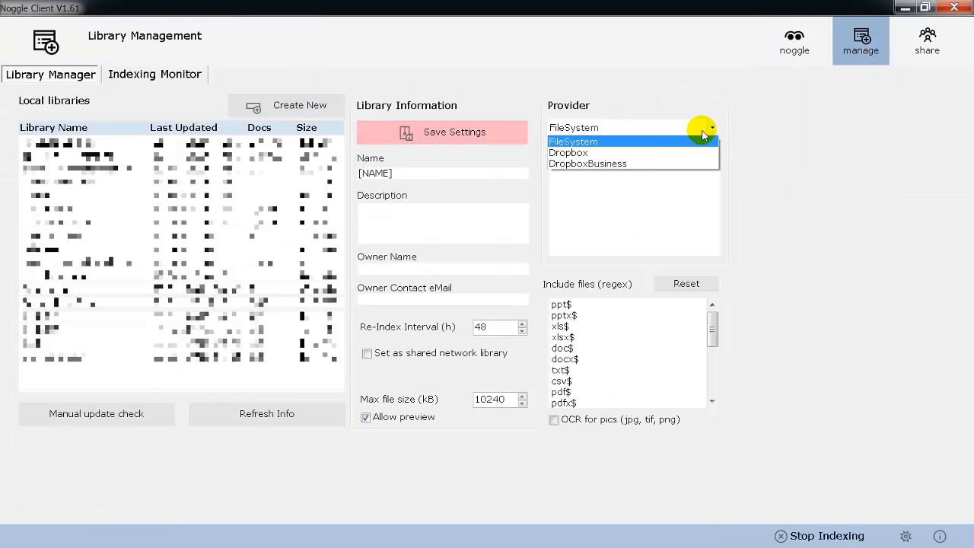
click(590, 165)
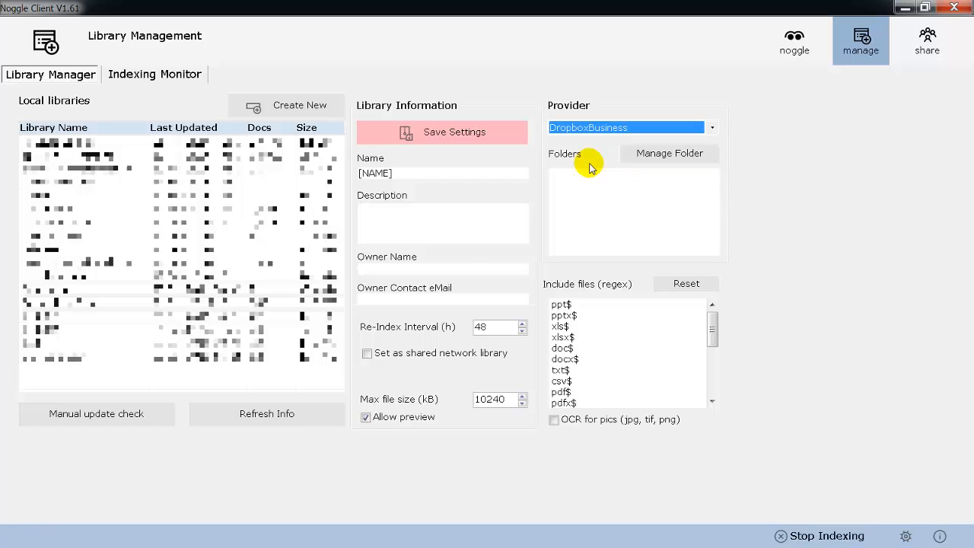
Step: Authorize Noggle with Dropbox by signing in with the administrator e-mail and password and allowing access
click(674, 155)
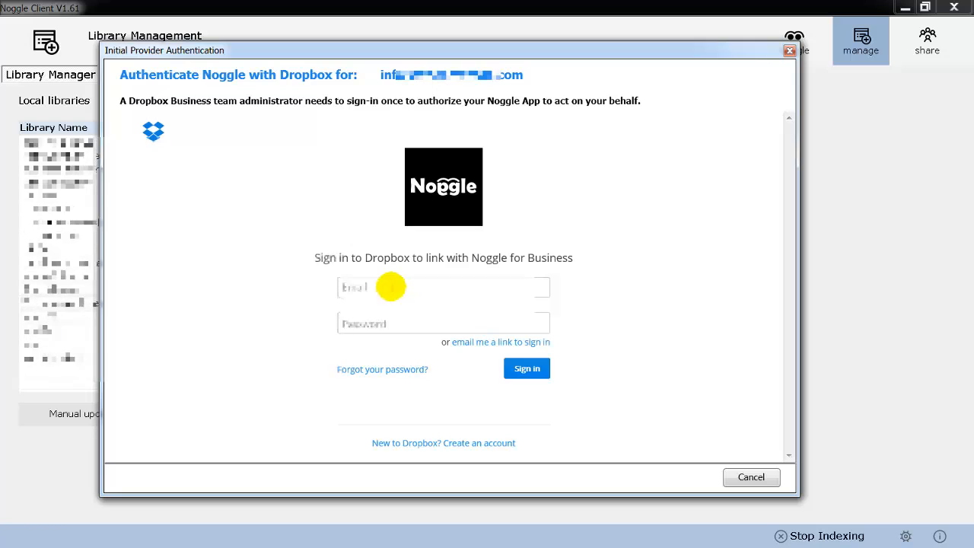
click(386, 286)
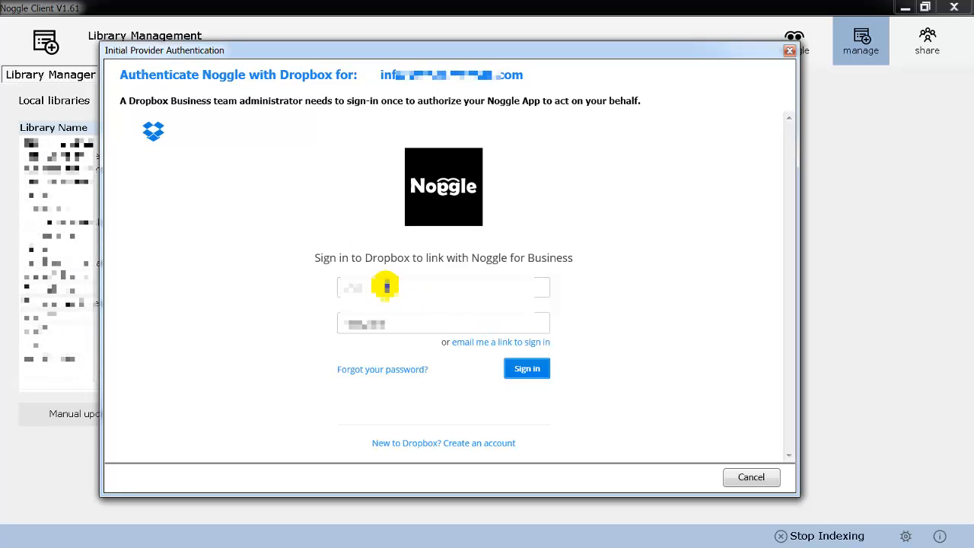
text(i)
click(414, 323)
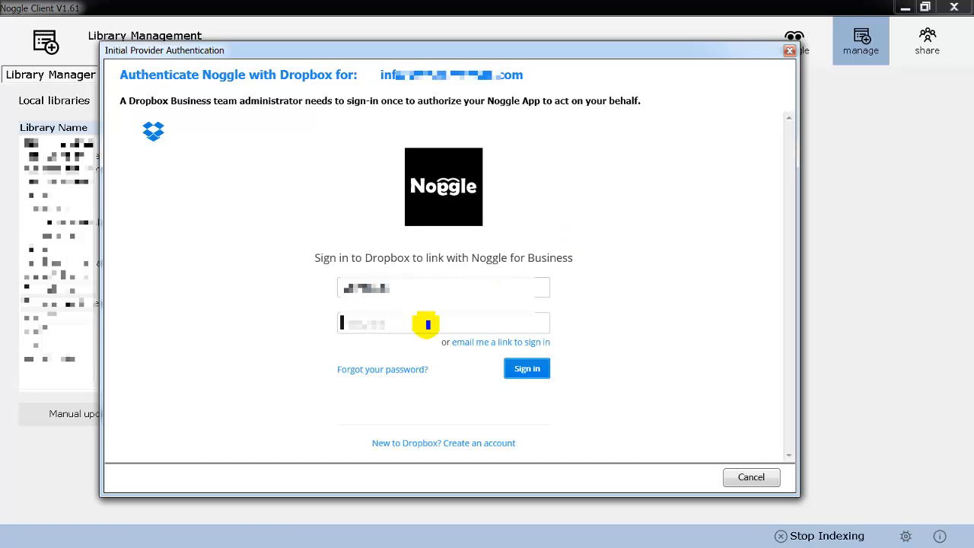
text(pass)
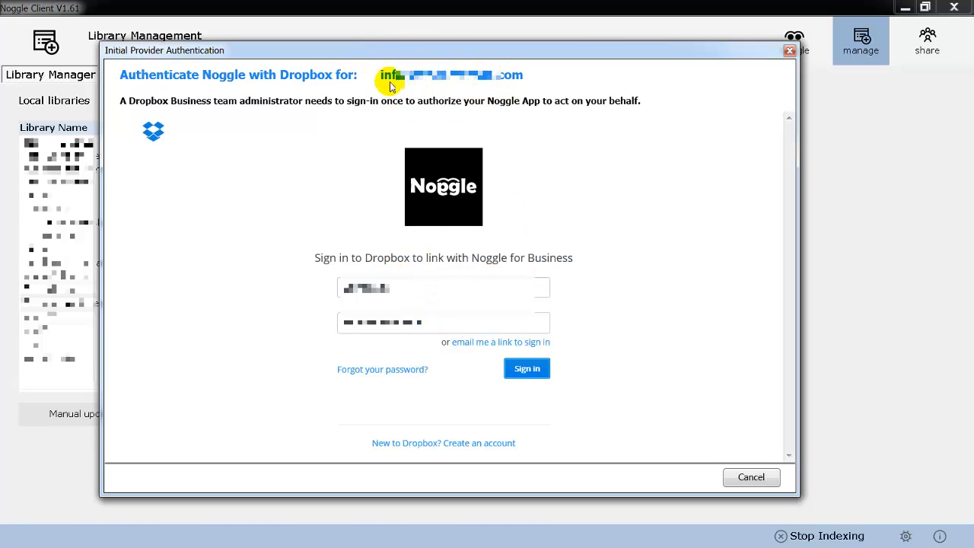
click(535, 374)
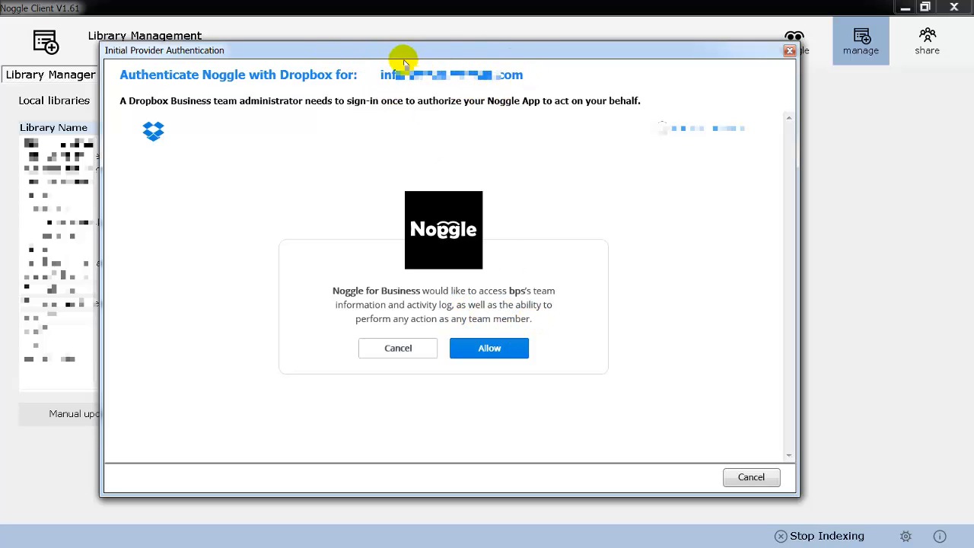
click(491, 355)
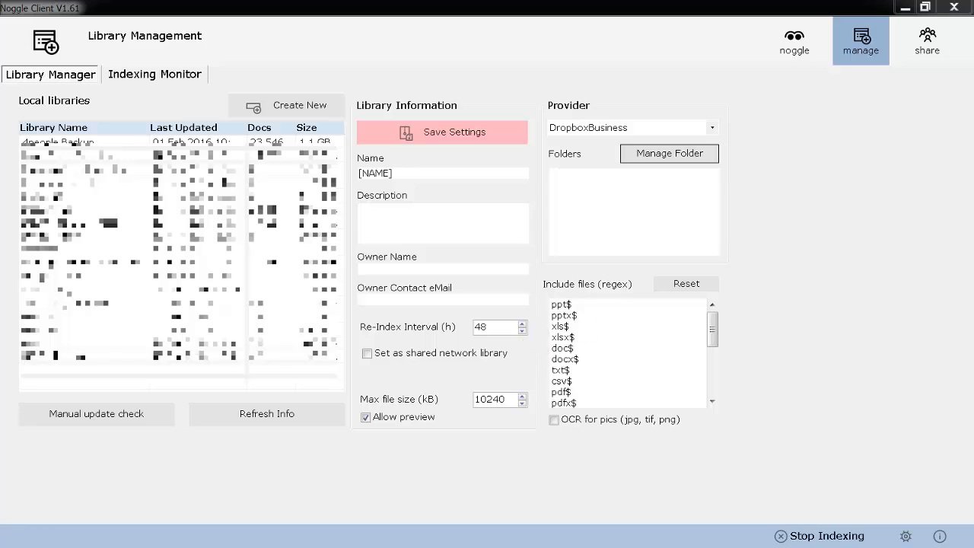
Step: Select the bps Team Folder and InfoPrivateFolder as the library's folders
drag(434, 141, 418, 89)
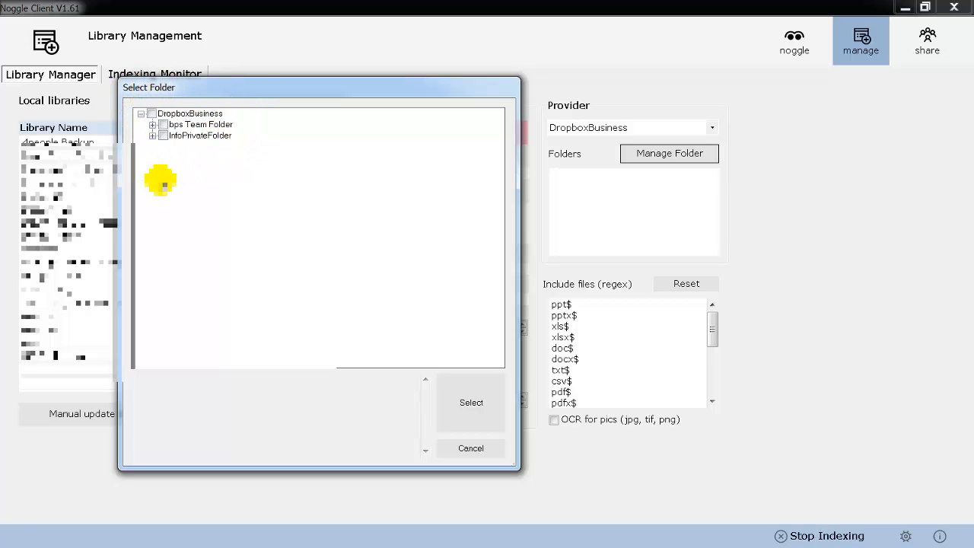
click(162, 135)
click(163, 125)
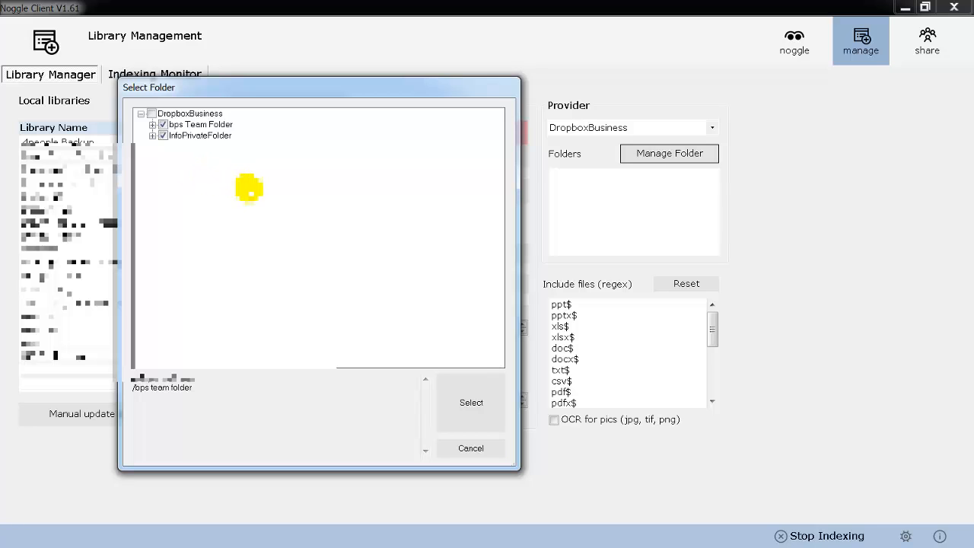
click(466, 400)
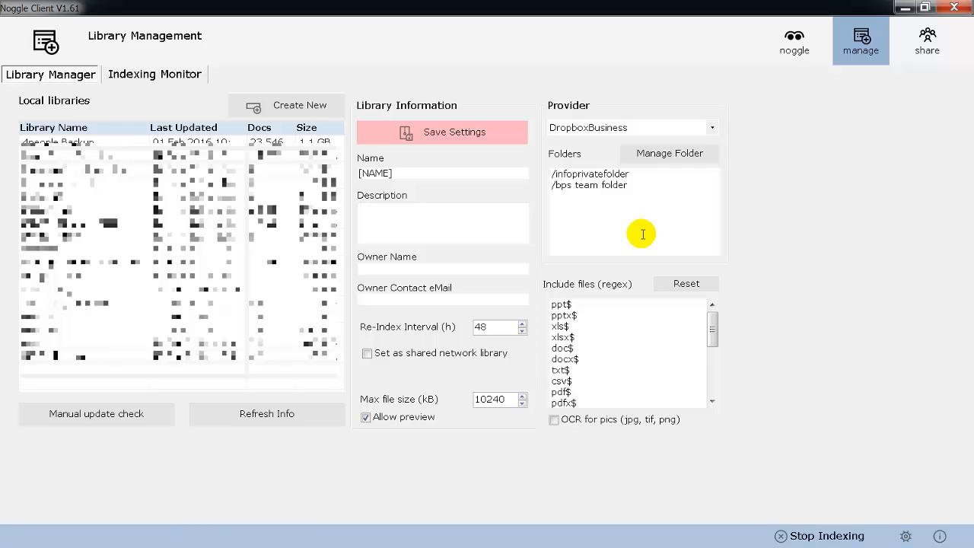
Step: Name the library test and save its settings
double_click(361, 174)
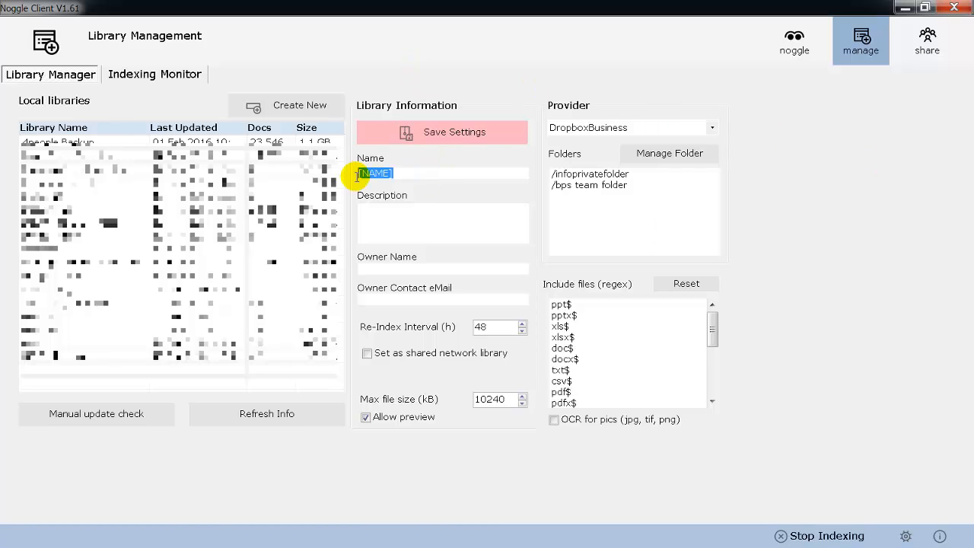
text(test)
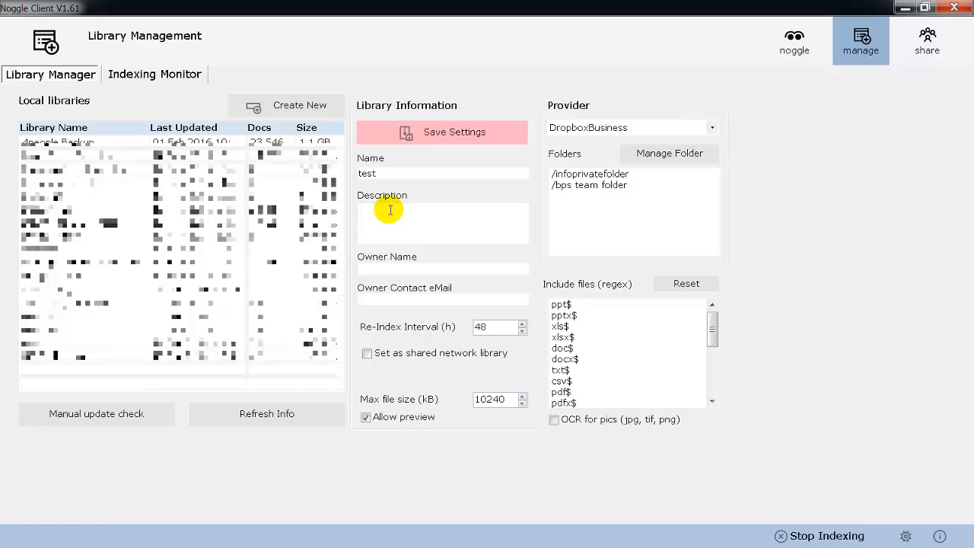
click(432, 136)
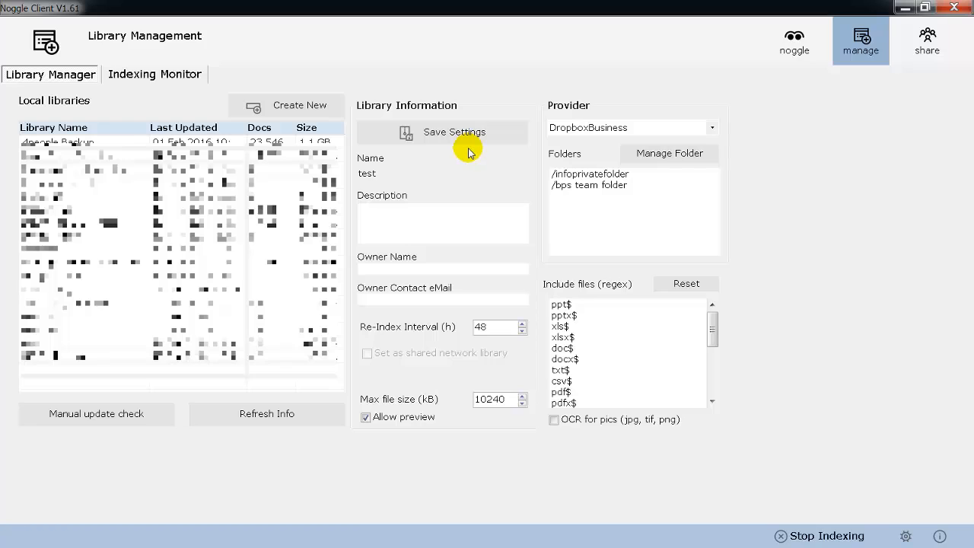
click(279, 105)
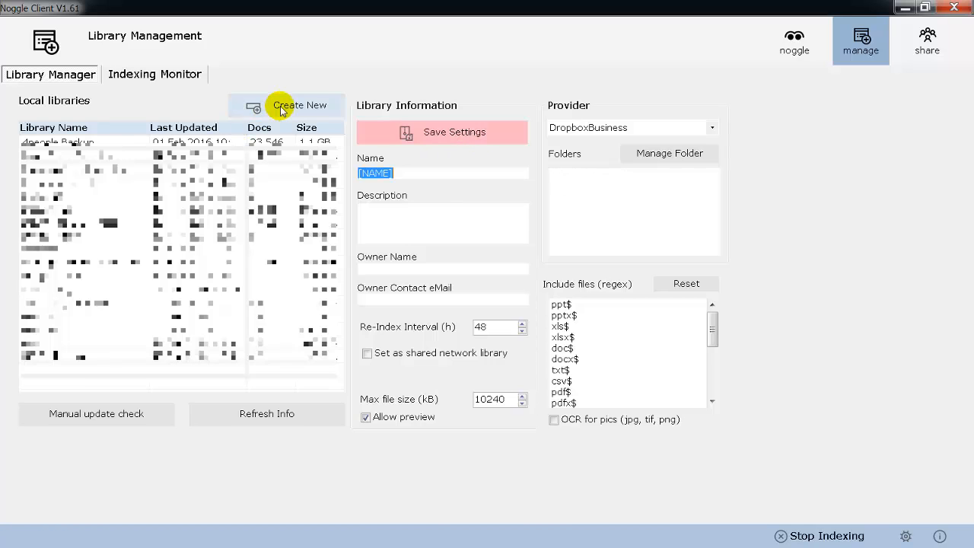
click(663, 153)
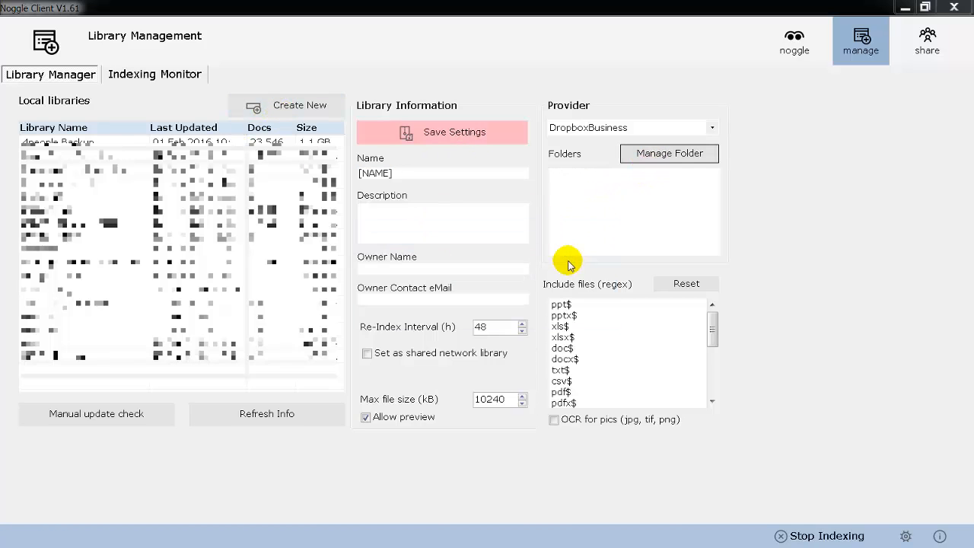
drag(708, 68, 373, 80)
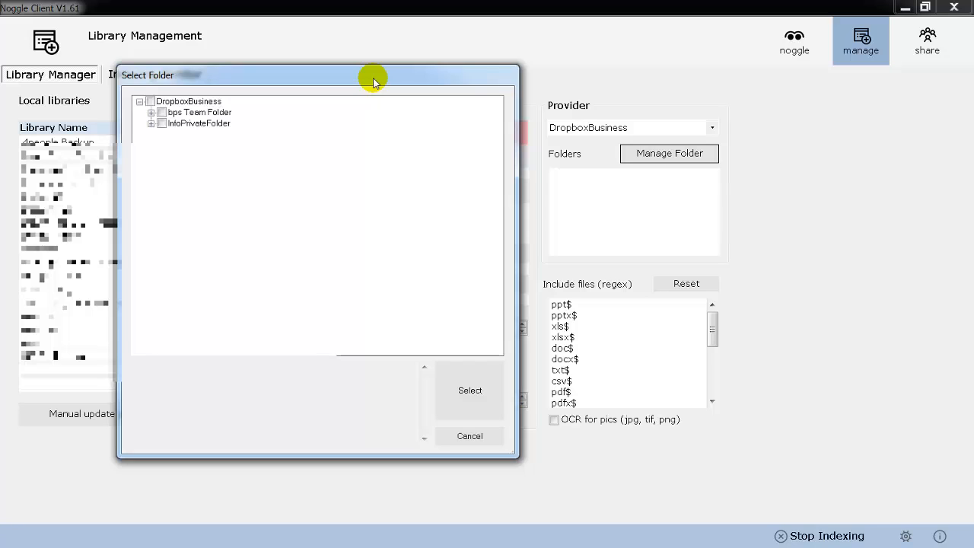
click(479, 437)
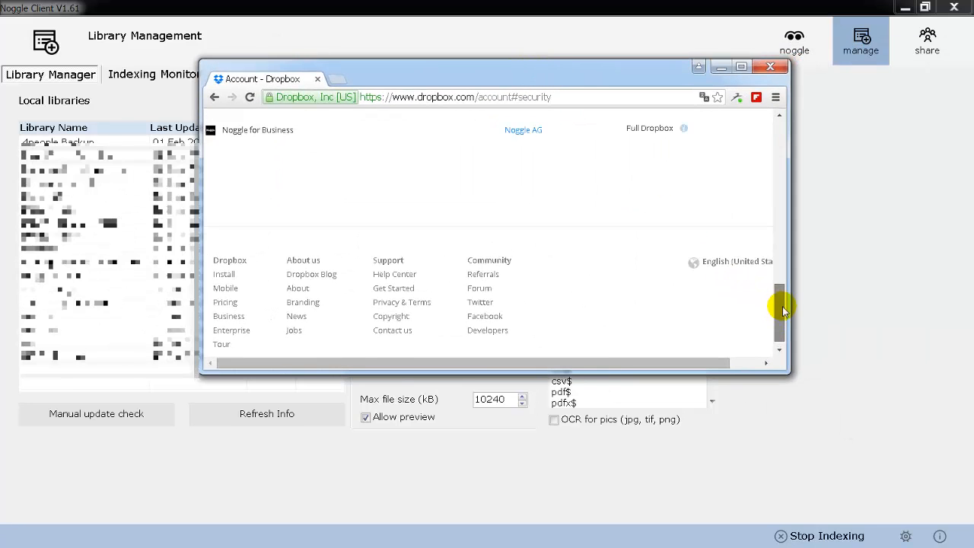
Step: Scroll through the Dropbox account security page to review the linked apps
drag(776, 298, 644, 130)
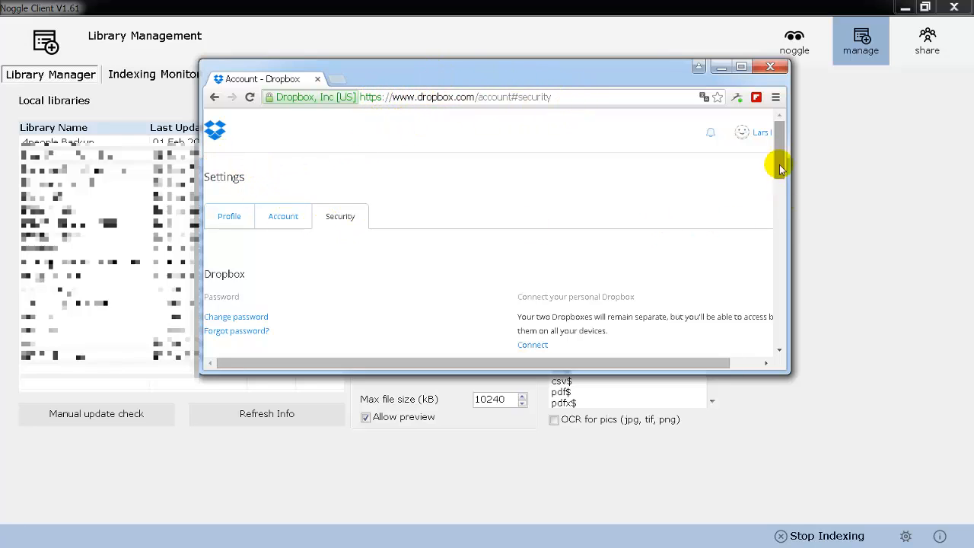
drag(778, 166, 778, 303)
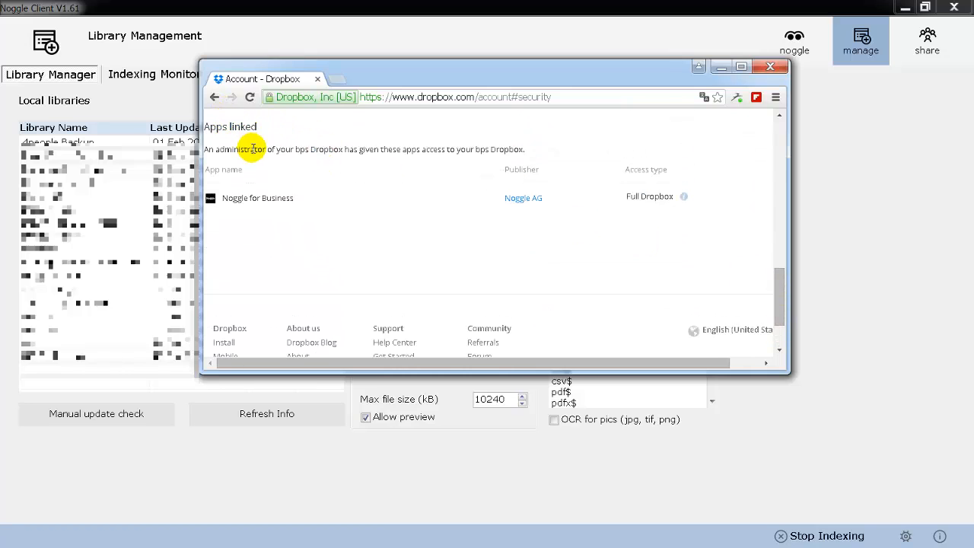